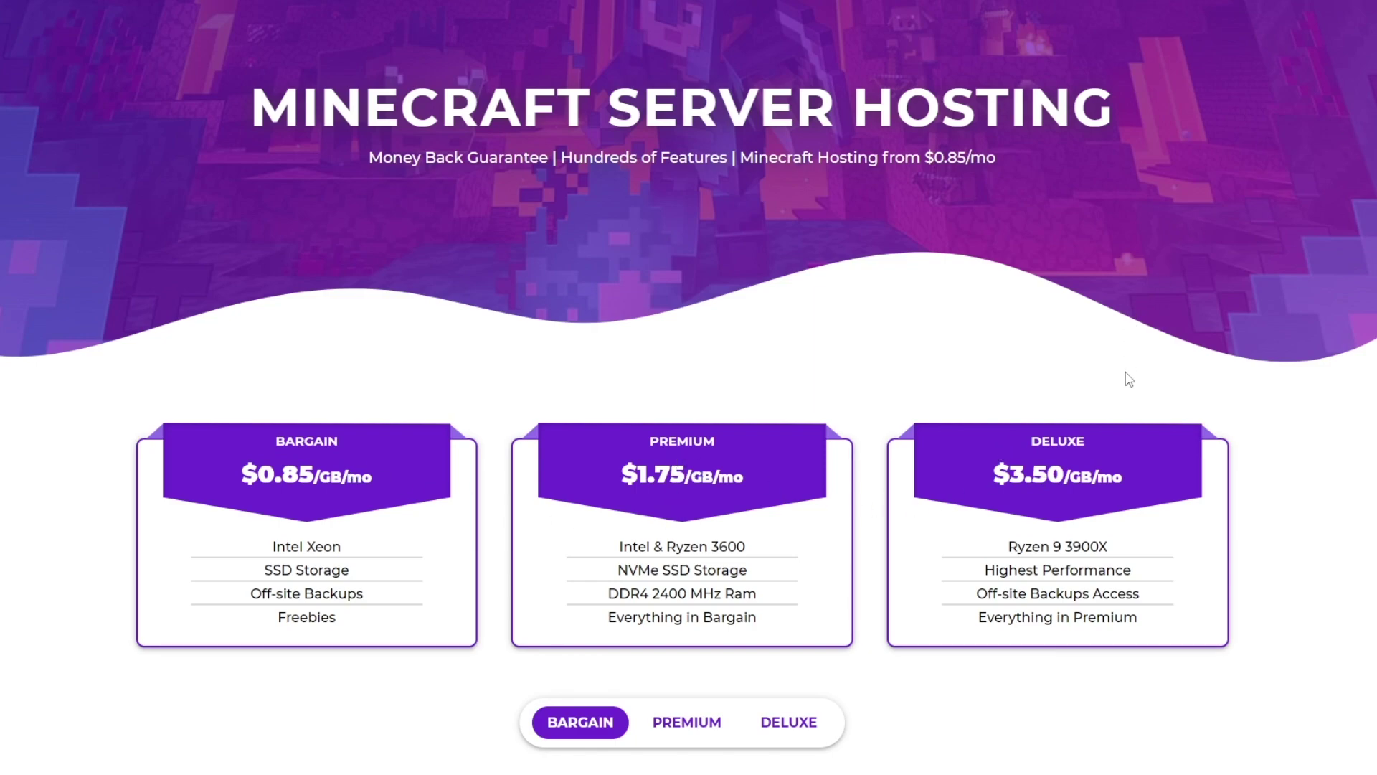
# - Compare the Premium and Deluxe tier plans, then return to the Bargain tier
pyautogui.scroll(-3, 688, 387)
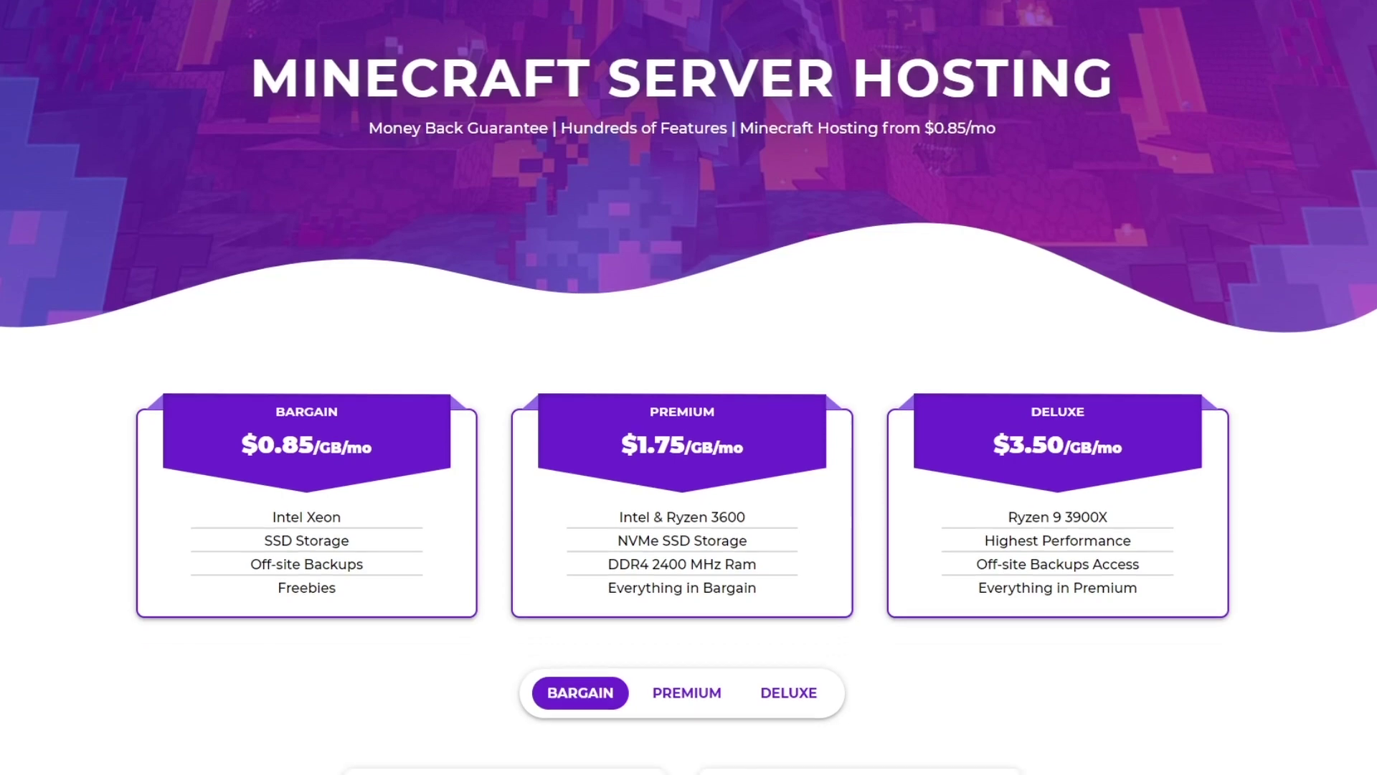
pyautogui.scroll(-6, 679, 141)
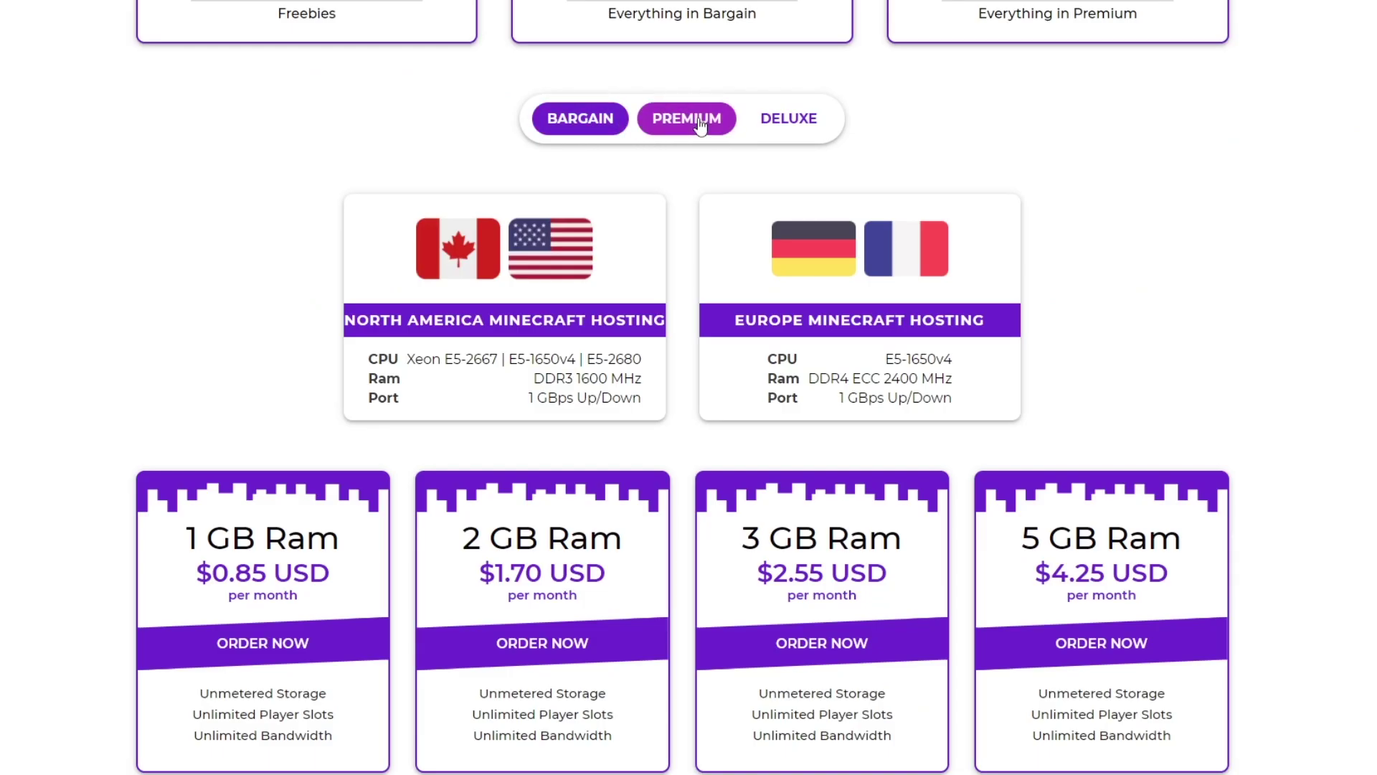
pyautogui.click(686, 119)
pyautogui.click(788, 118)
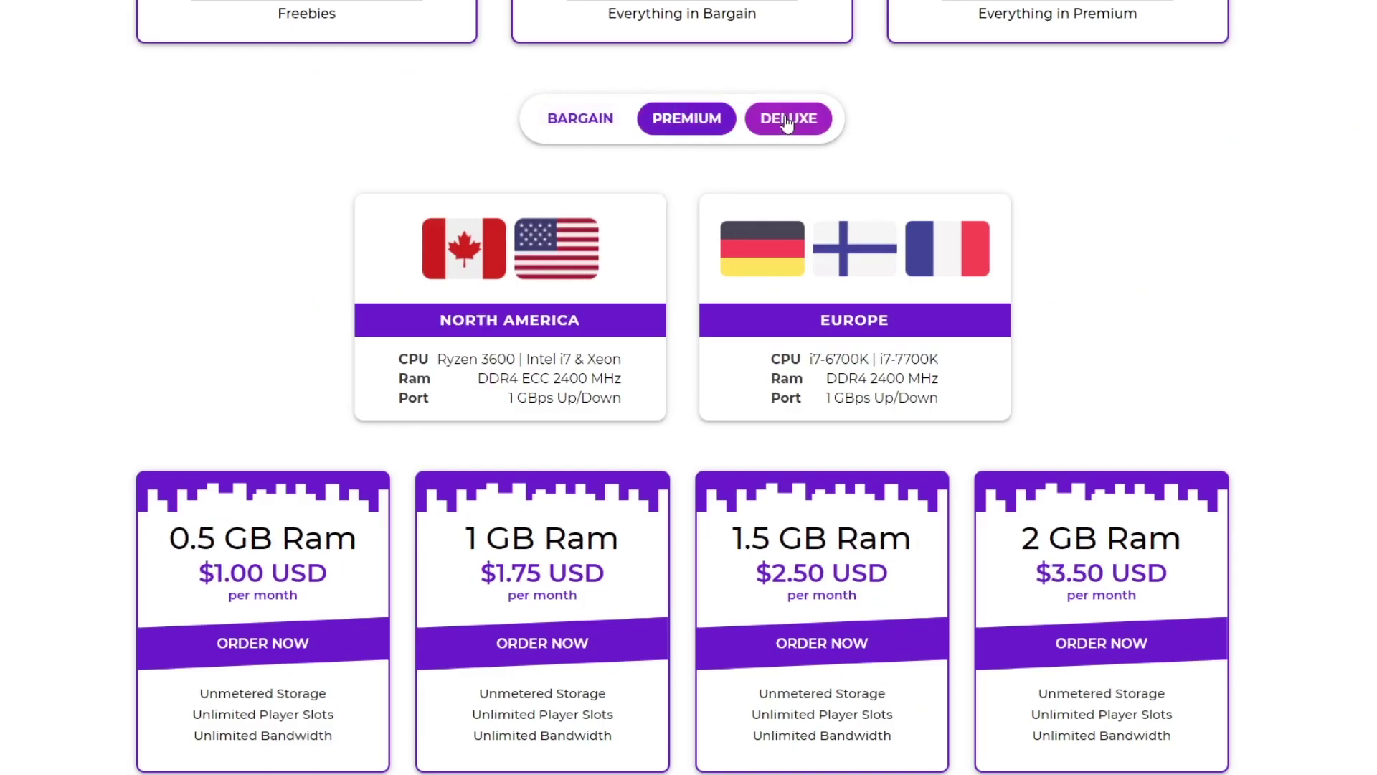
pyautogui.click(572, 126)
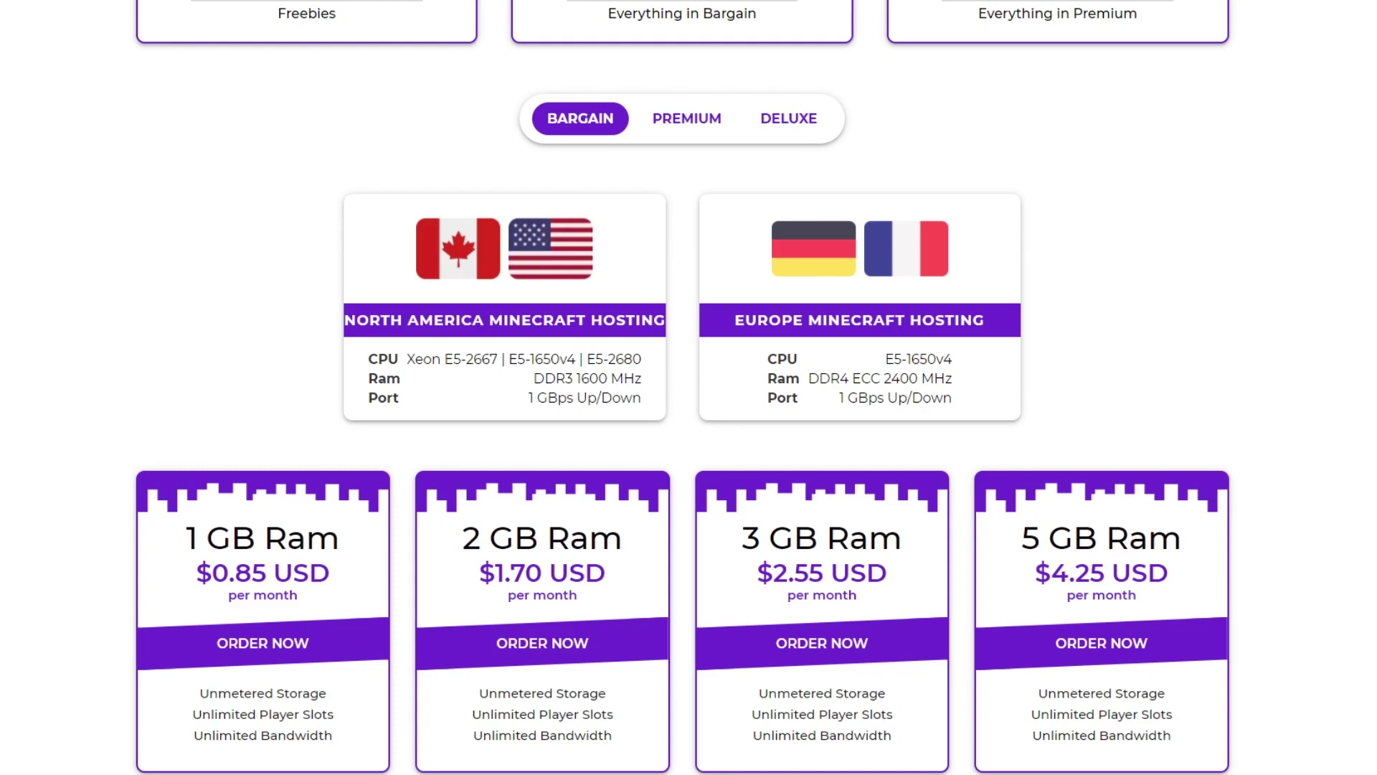
# - Reveal the larger 12–32 GB plans, then return to the 5 GB card at $4.25
pyautogui.scroll(-5, 688, 387)
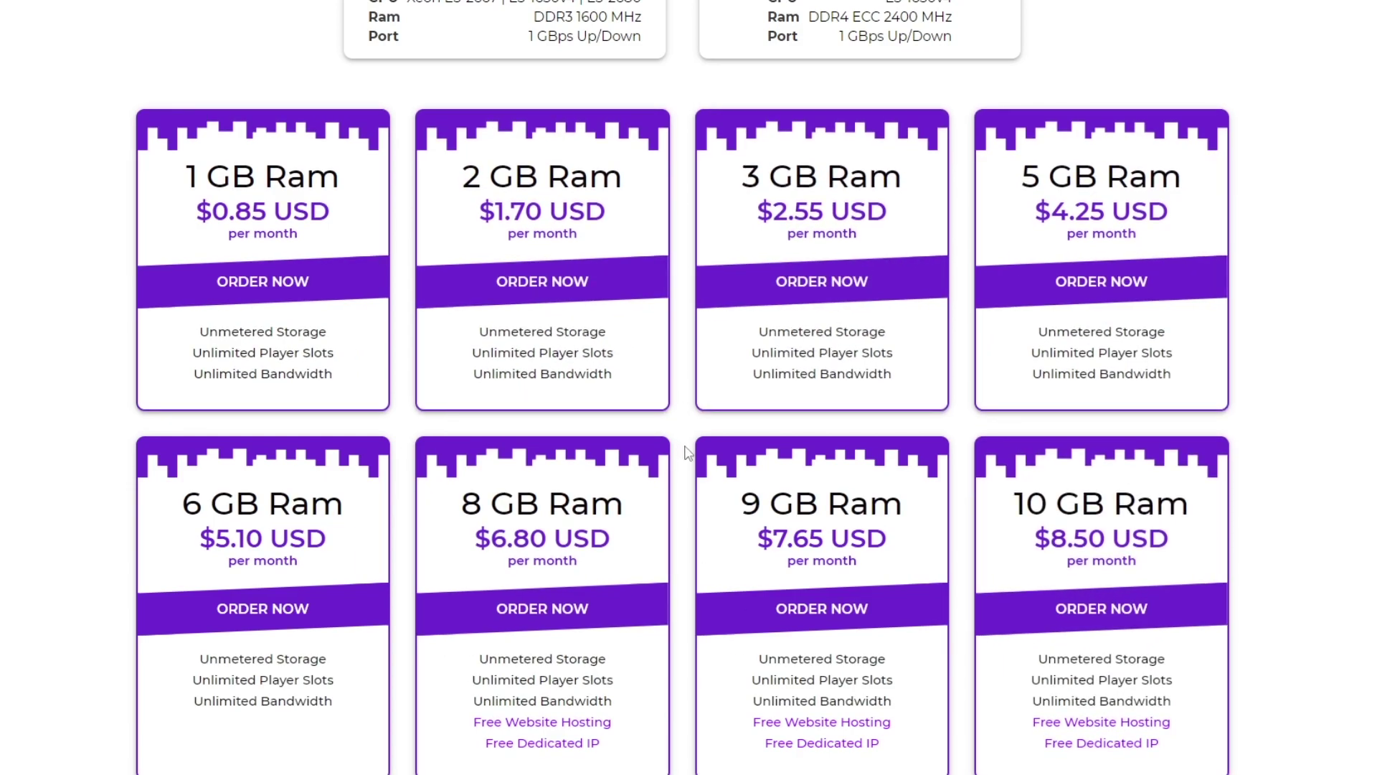
pyautogui.scroll(-2, 686, 452)
pyautogui.scroll(-1, 876, 317)
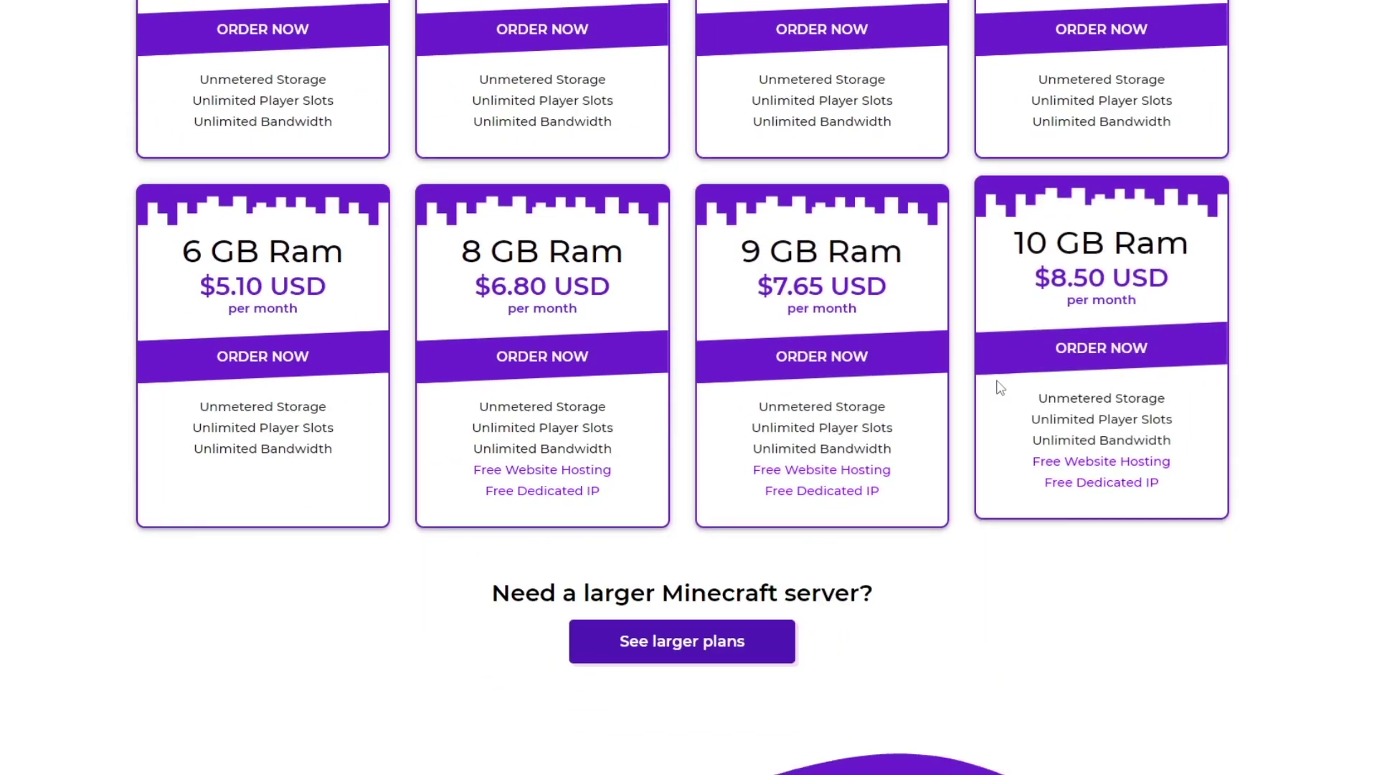
pyautogui.scroll(-1, 1000, 387)
pyautogui.click(720, 556)
pyautogui.scroll(-4, 713, 575)
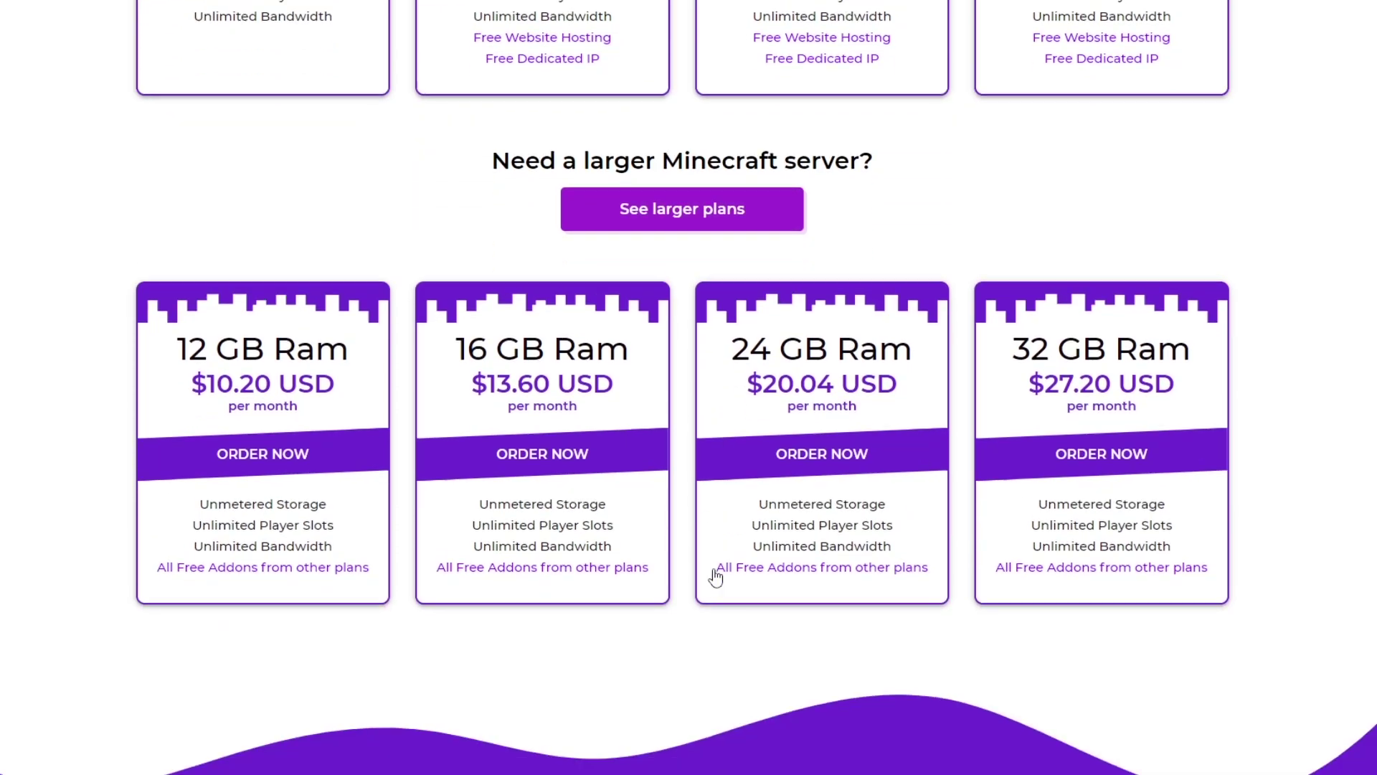
pyautogui.scroll(-1, 715, 576)
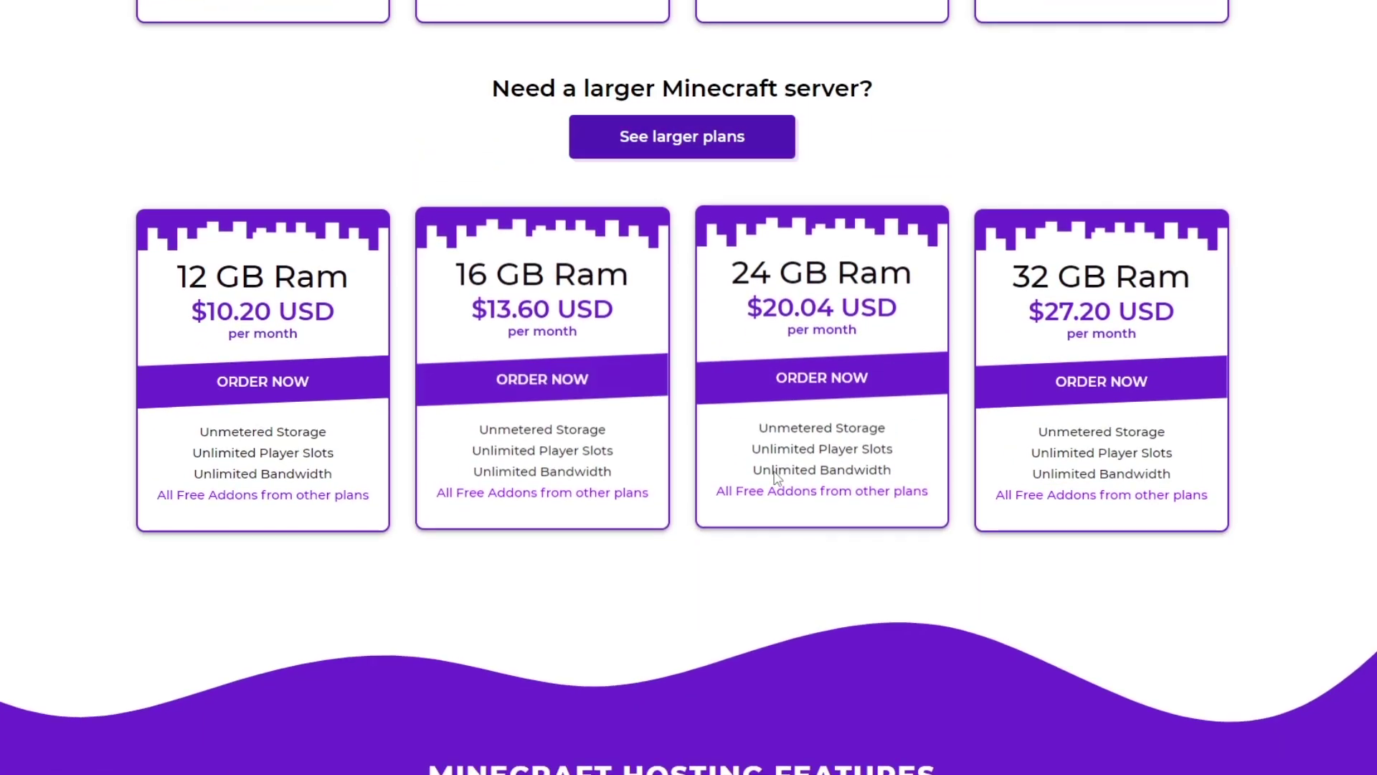
pyautogui.scroll(10, 775, 475)
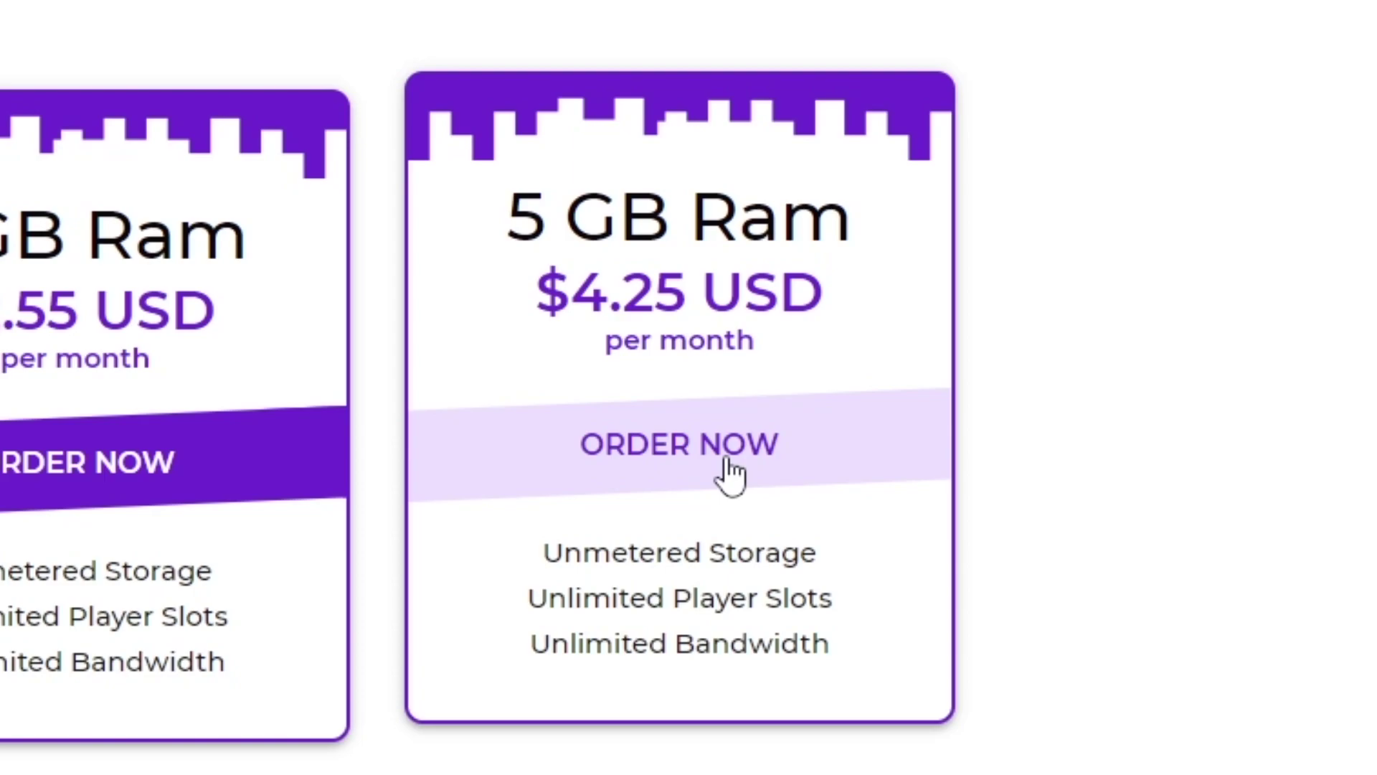
# - Order the 5 GB Bargain plan, trying 12-month billing before keeping 1 Month at $4.25
pyautogui.click(728, 462)
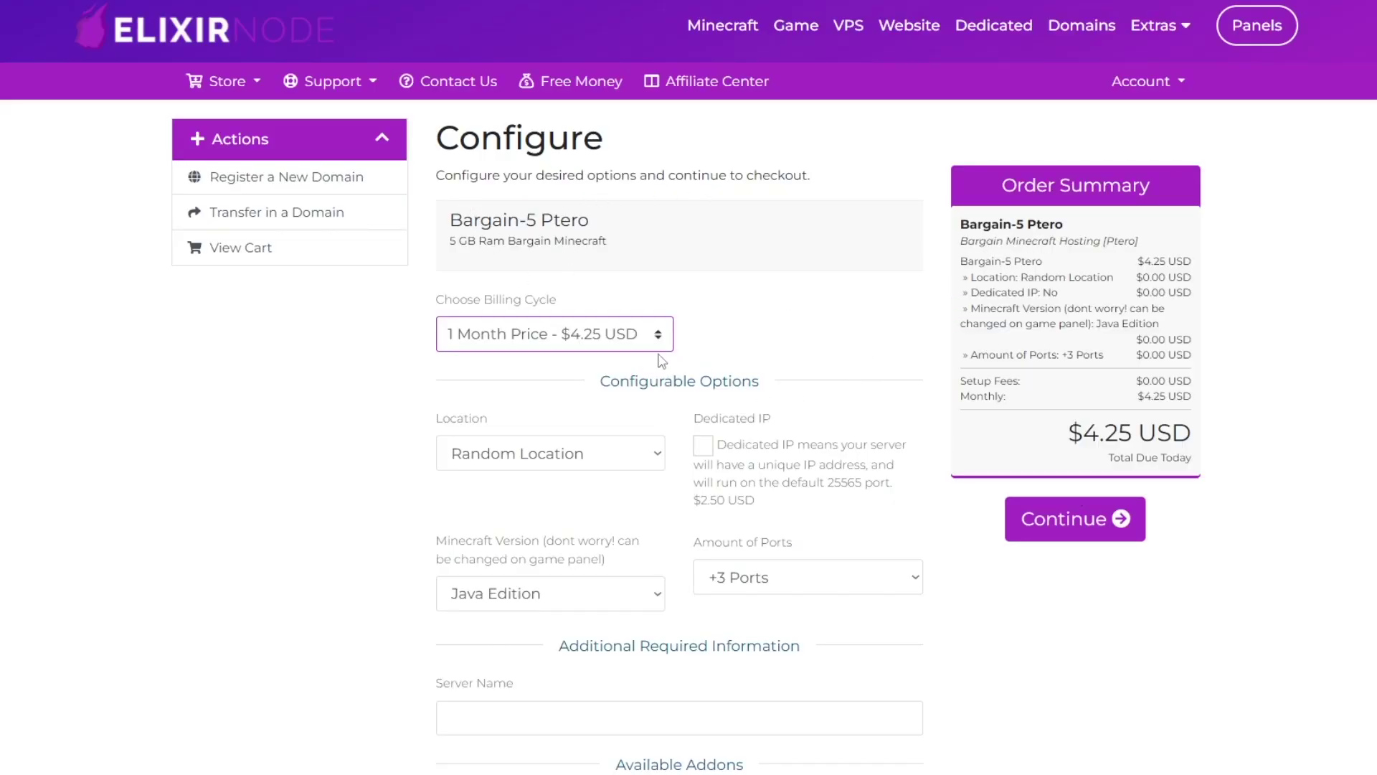
pyautogui.click(507, 336)
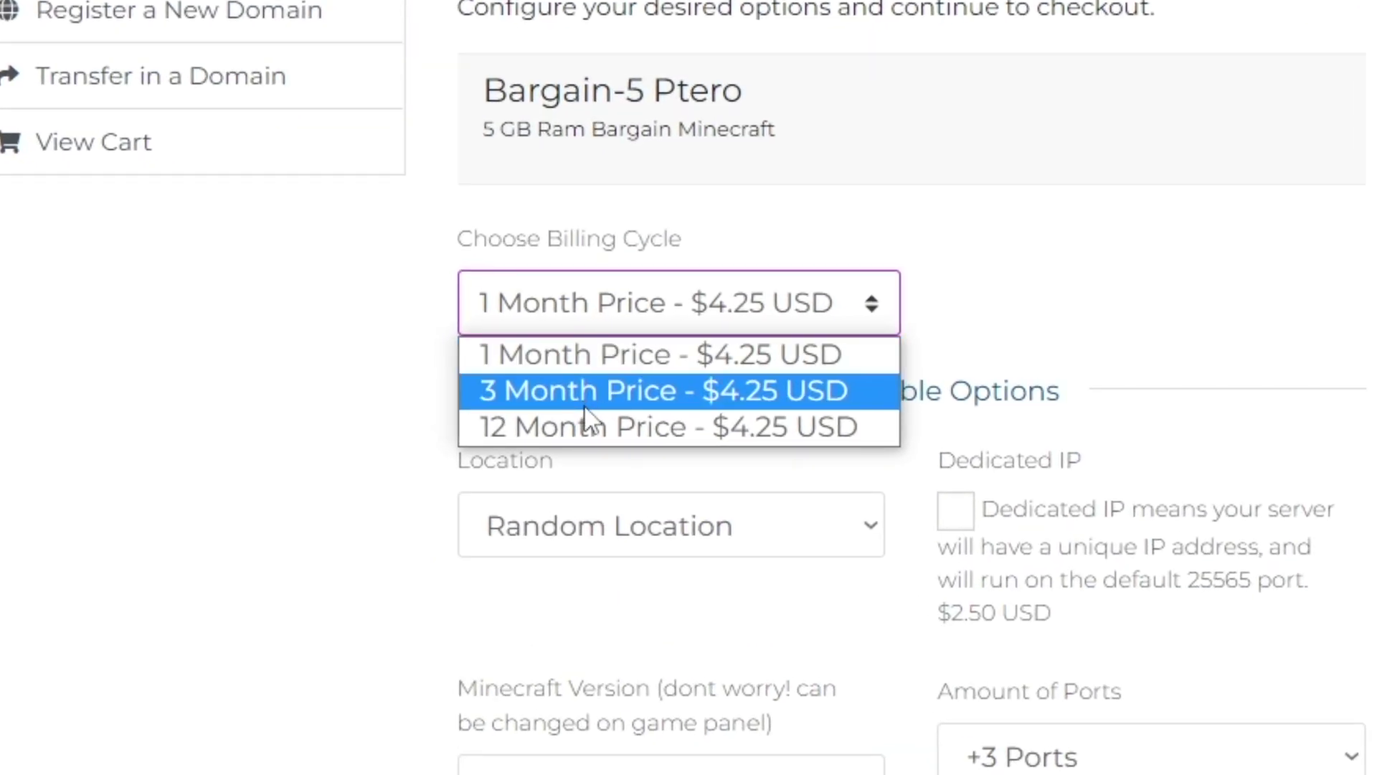
pyautogui.click(588, 426)
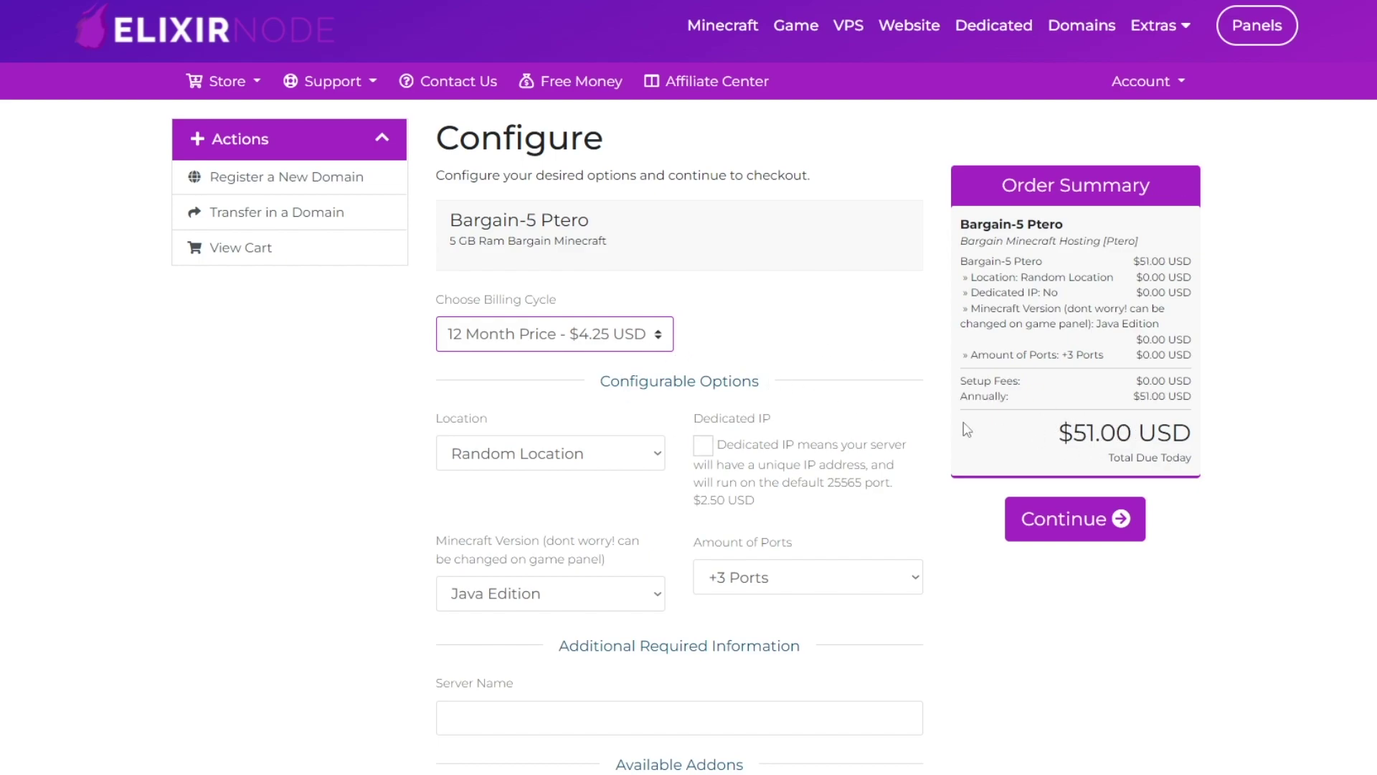
pyautogui.click(584, 332)
pyautogui.click(581, 362)
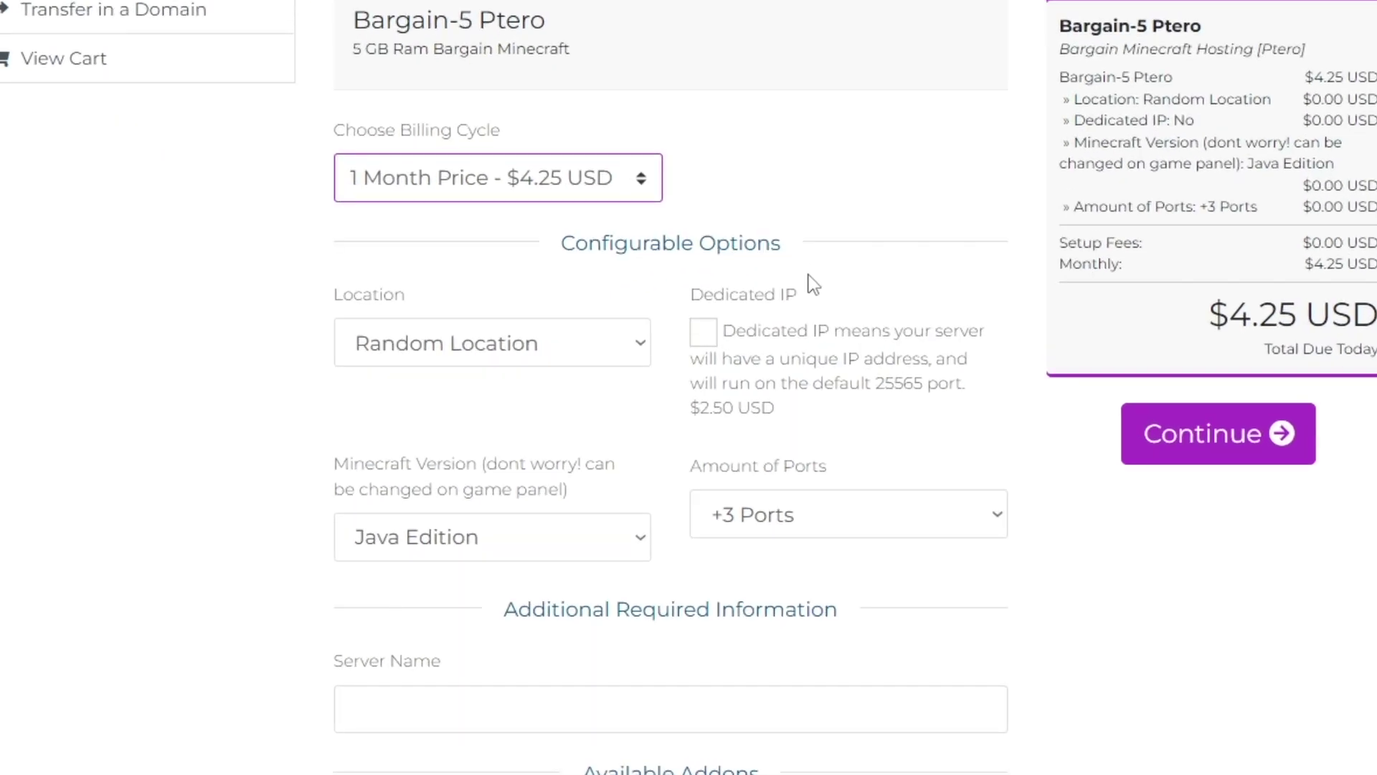
# - Choose France (EU) as the location, keeping Java Edition and +3 Ports
pyautogui.click(402, 342)
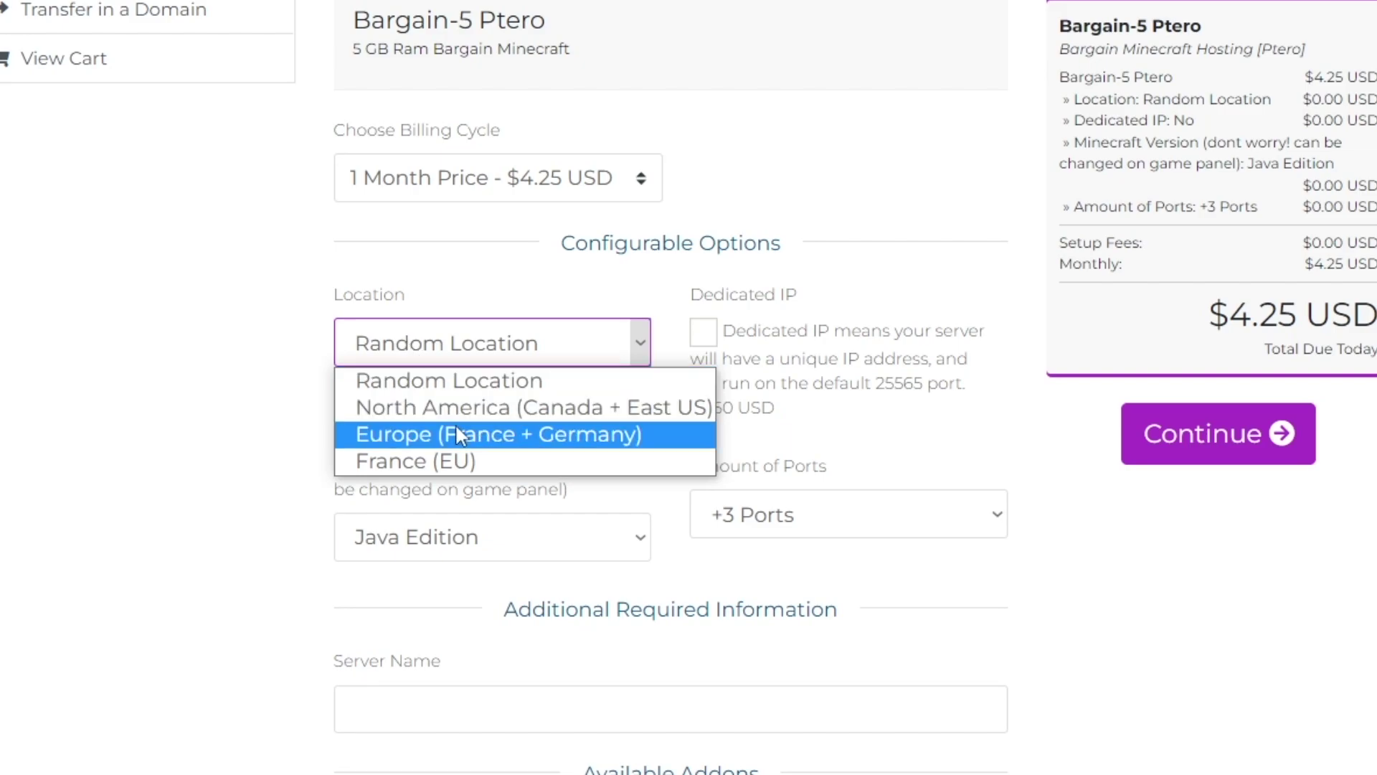
pyautogui.click(403, 463)
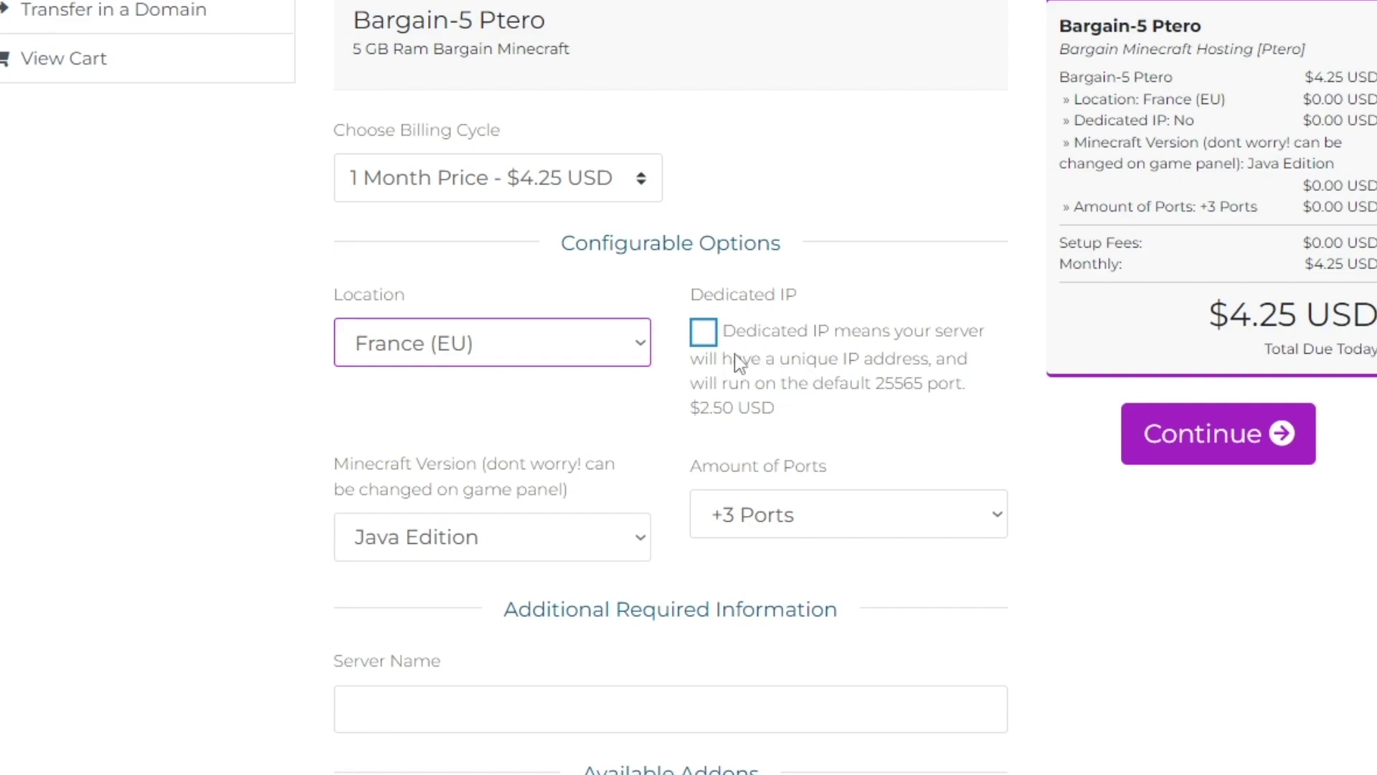
pyautogui.scroll(-3, 753, 357)
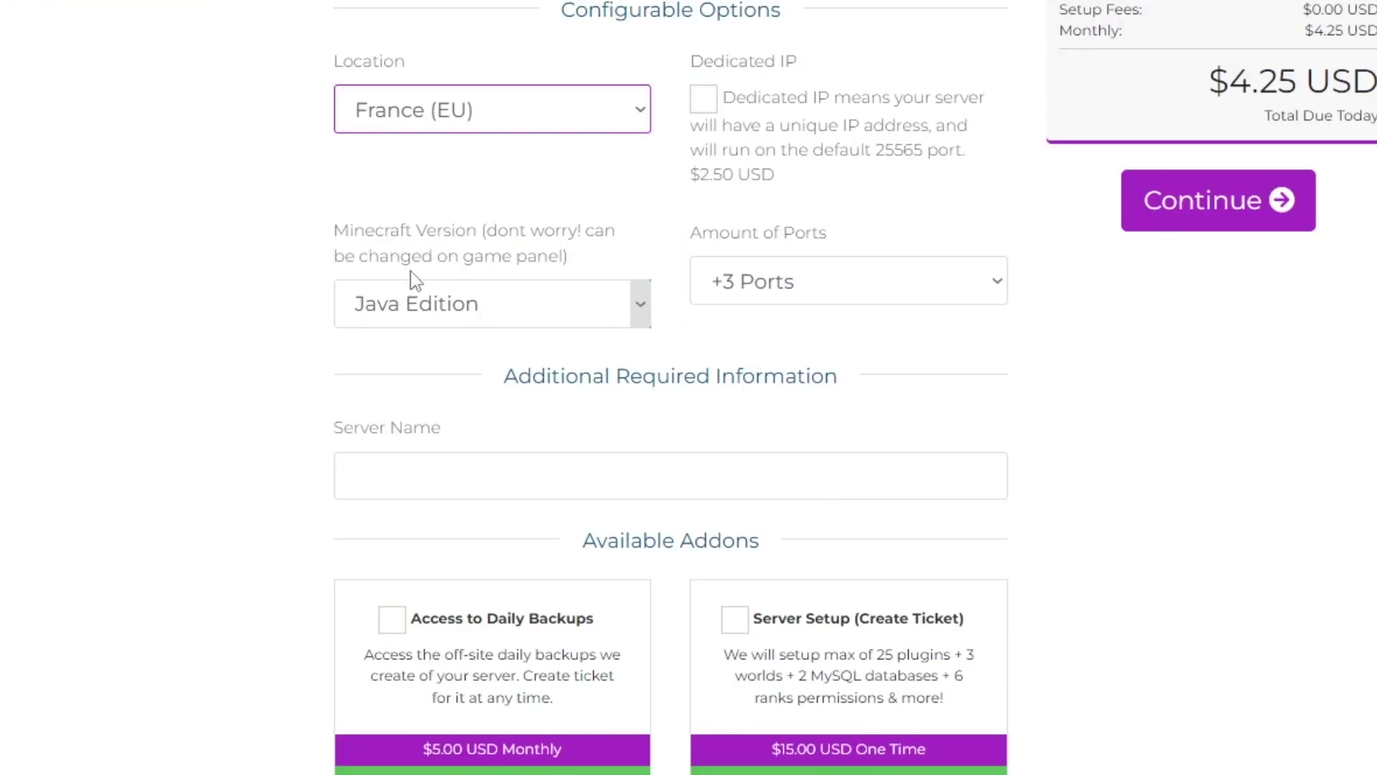
pyautogui.click(425, 300)
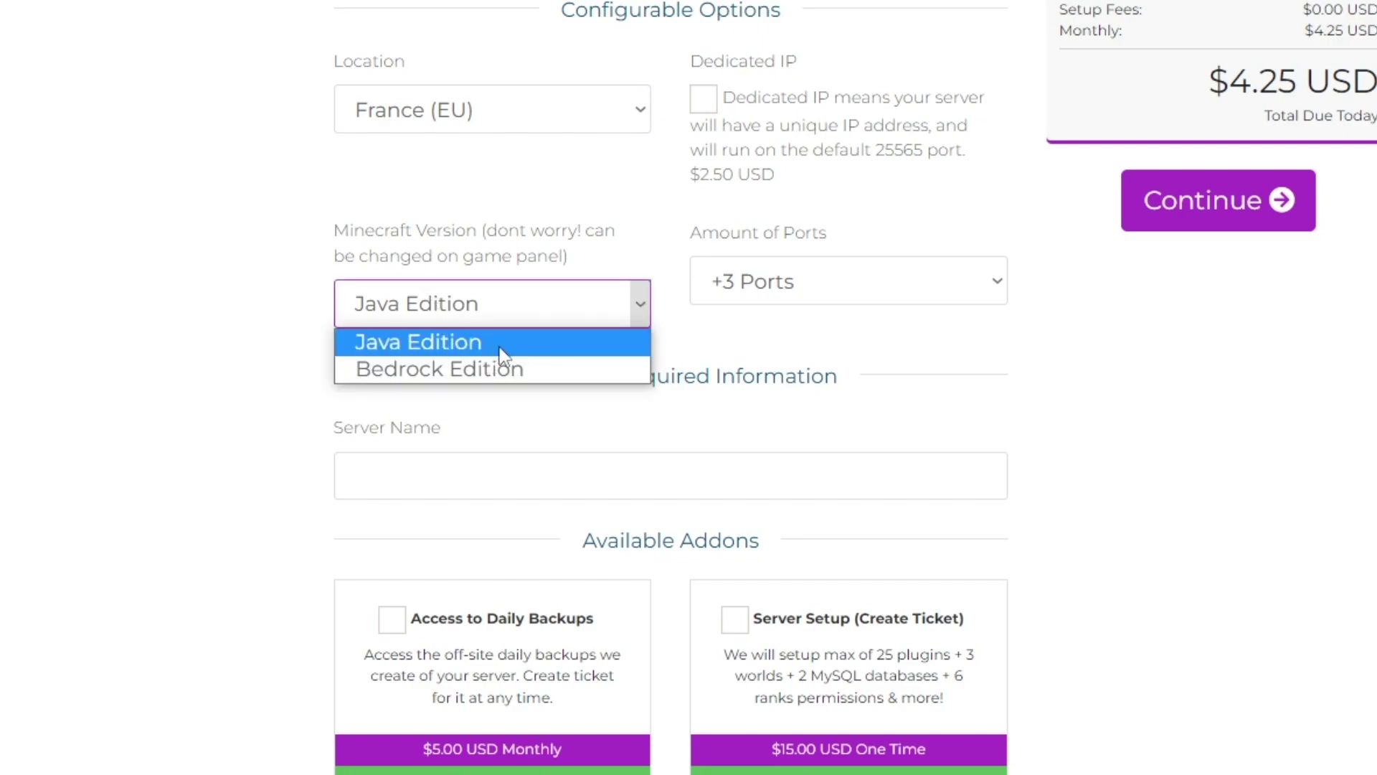
pyautogui.click(500, 345)
pyautogui.click(860, 287)
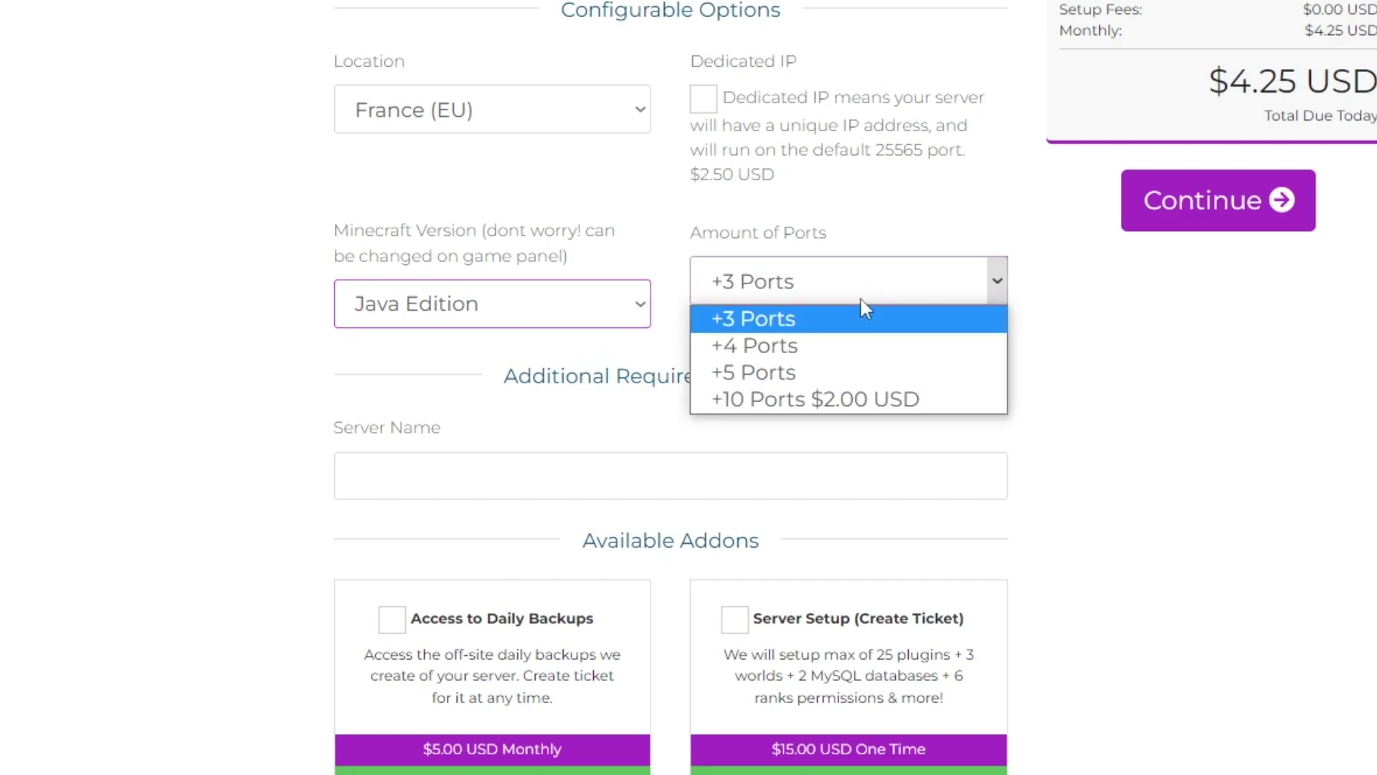
pyautogui.scroll(-3, 785, 241)
pyautogui.click(784, 242)
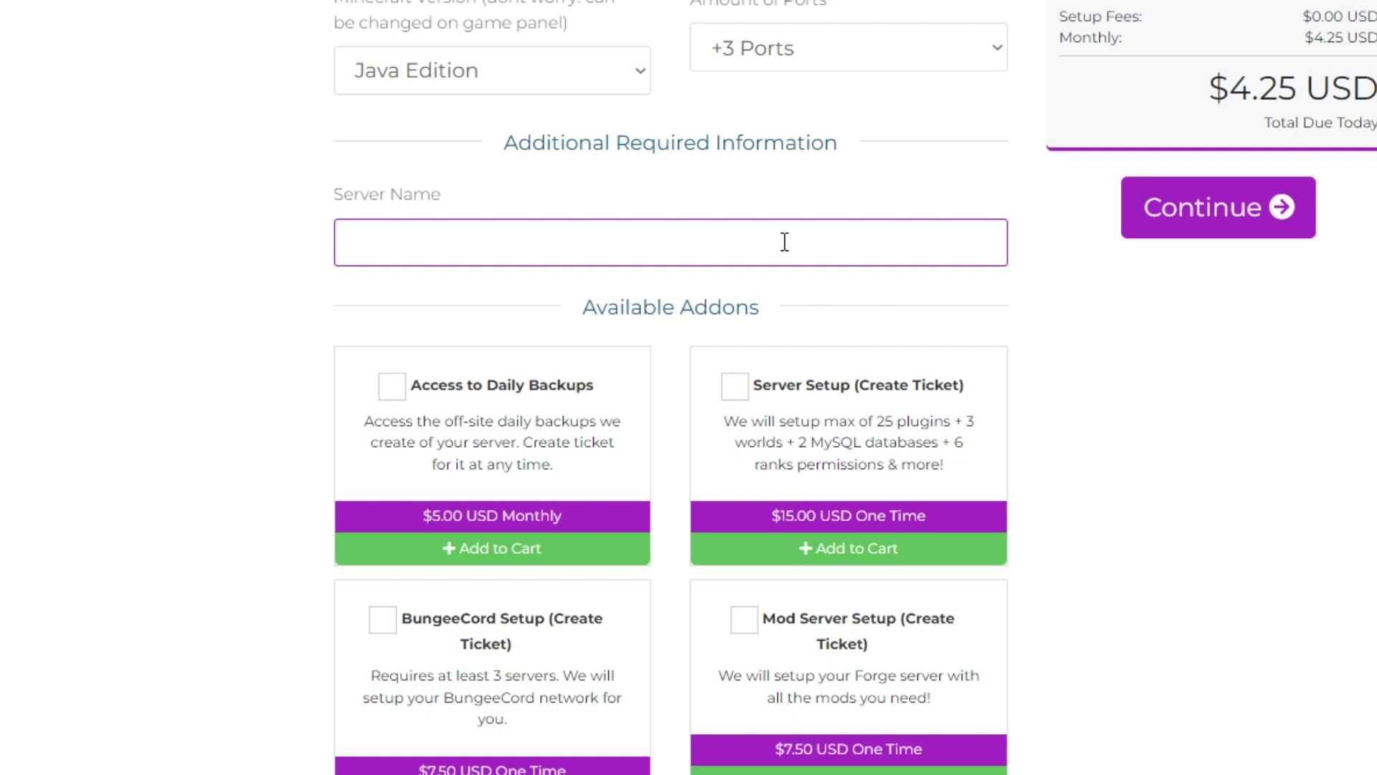
# - Enter a Minecraft server name, fixing a typo, and browse the addons without adding any
pyautogui.write("Harvey's Min")
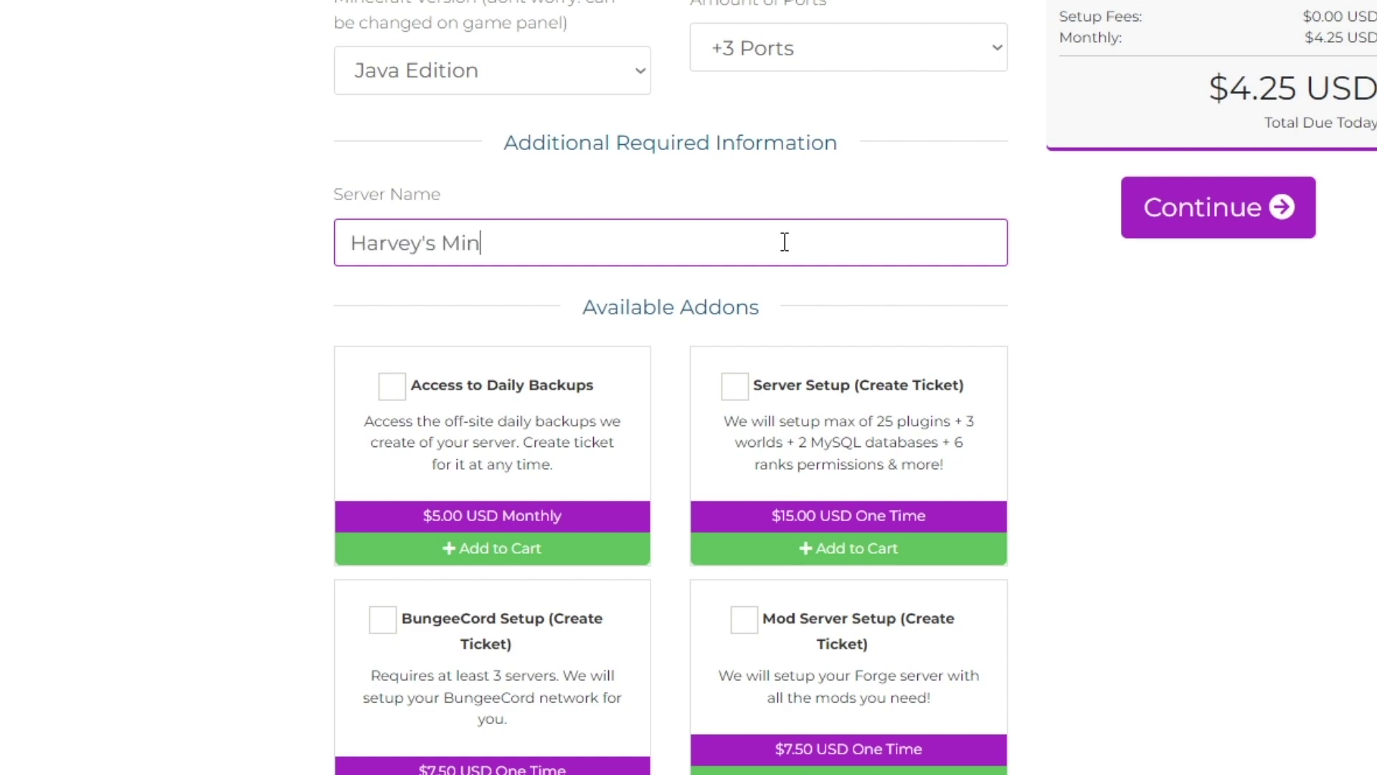
pyautogui.write('ecrta')
pyautogui.press('BackSpace')
pyautogui.write('aft :)')
pyautogui.scroll(-5, 784, 242)
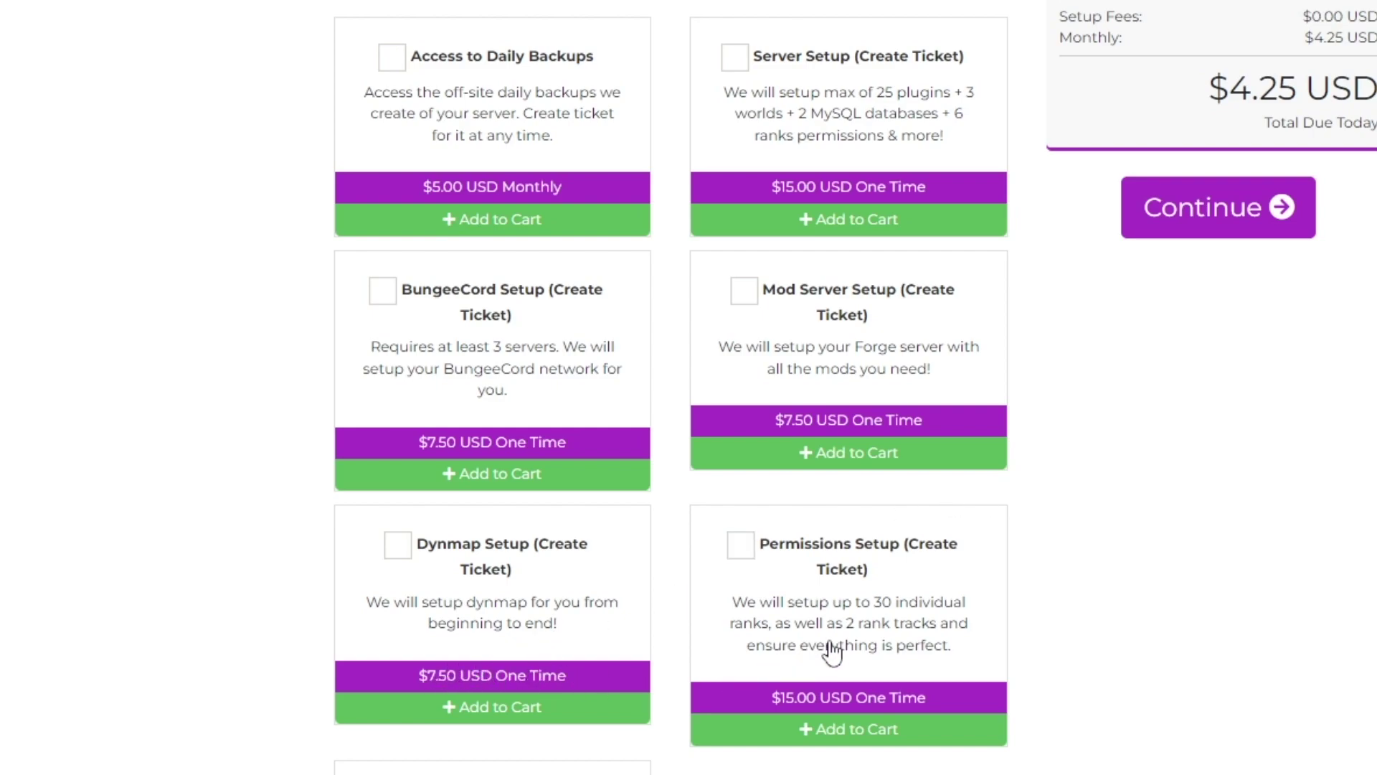
pyautogui.scroll(-5, 831, 572)
pyautogui.scroll(15, 1209, 382)
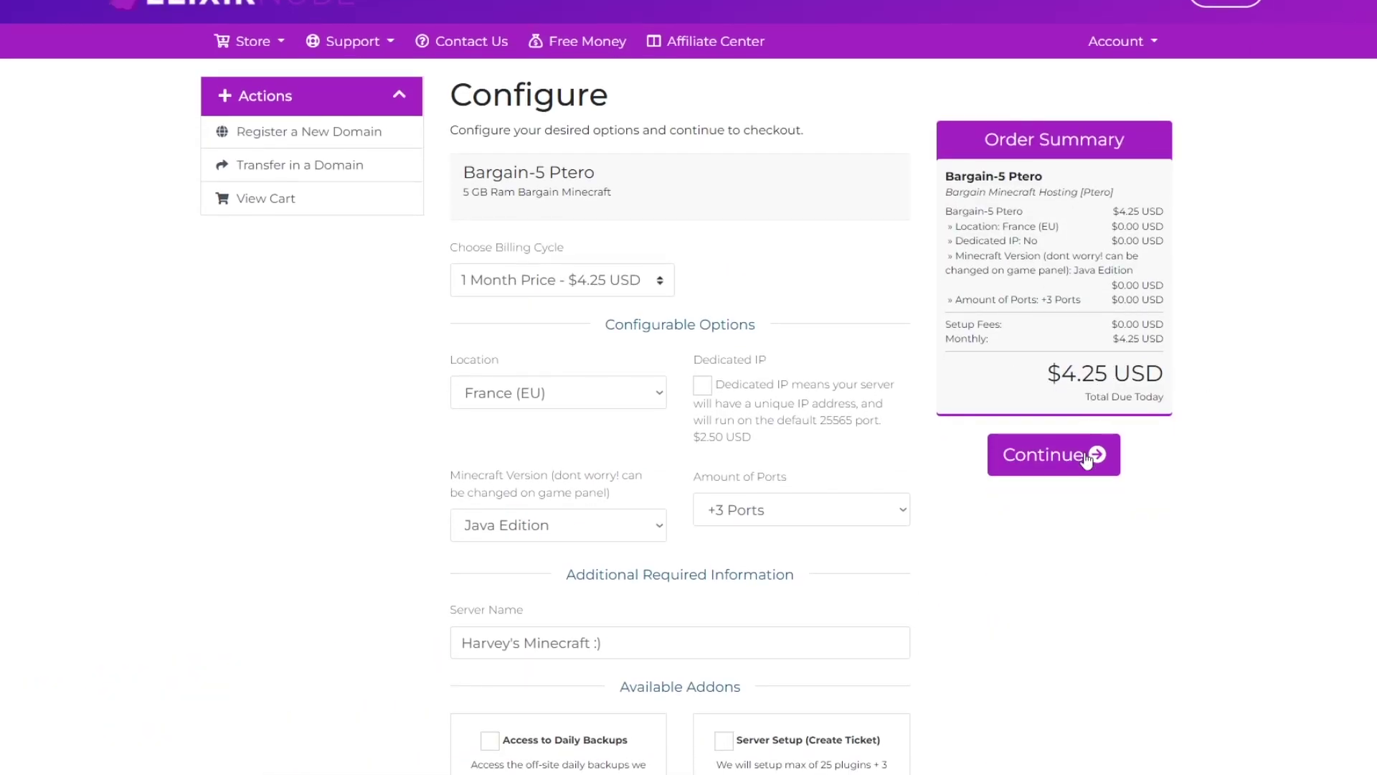
# - Check out paying $4.25 from the $20.75 credit balance, accepting the Terms of Service
pyautogui.click(1088, 456)
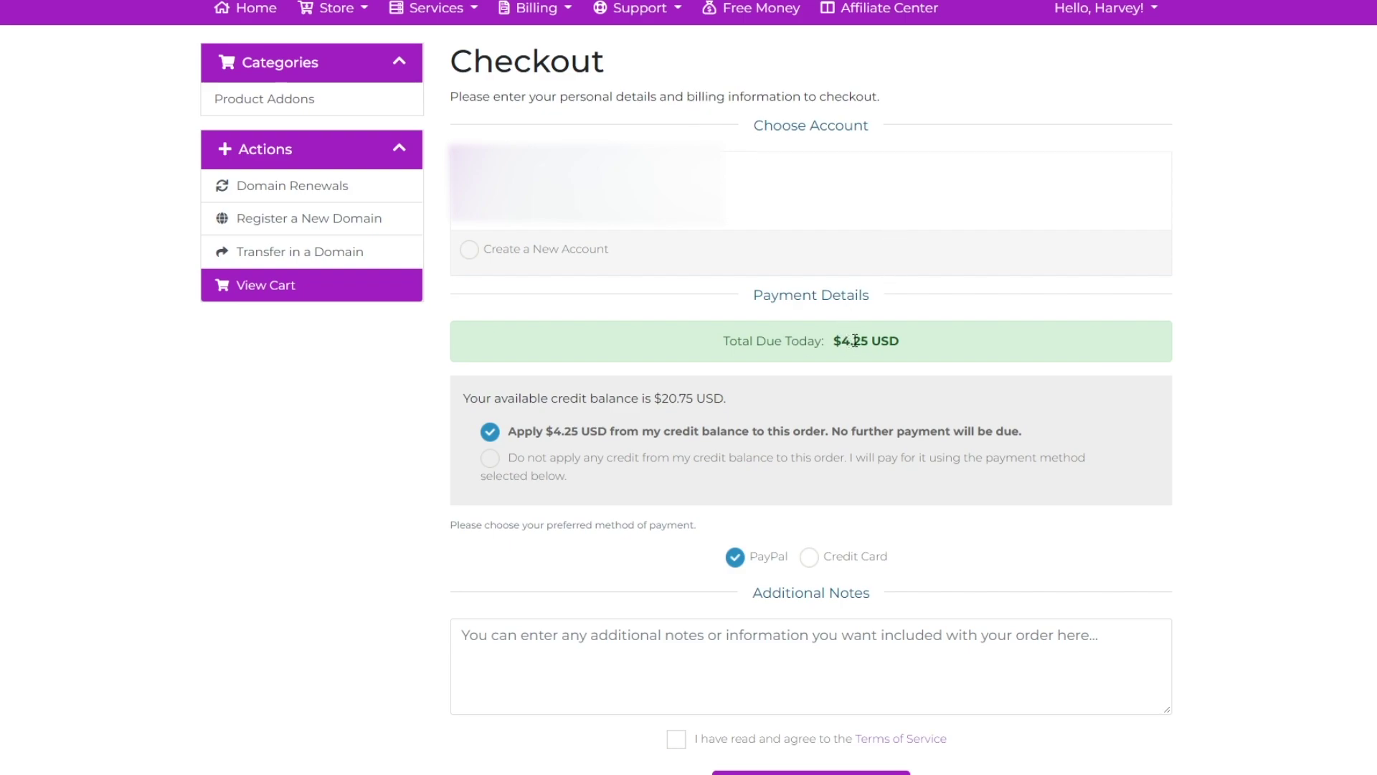
pyautogui.scroll(-1, 855, 340)
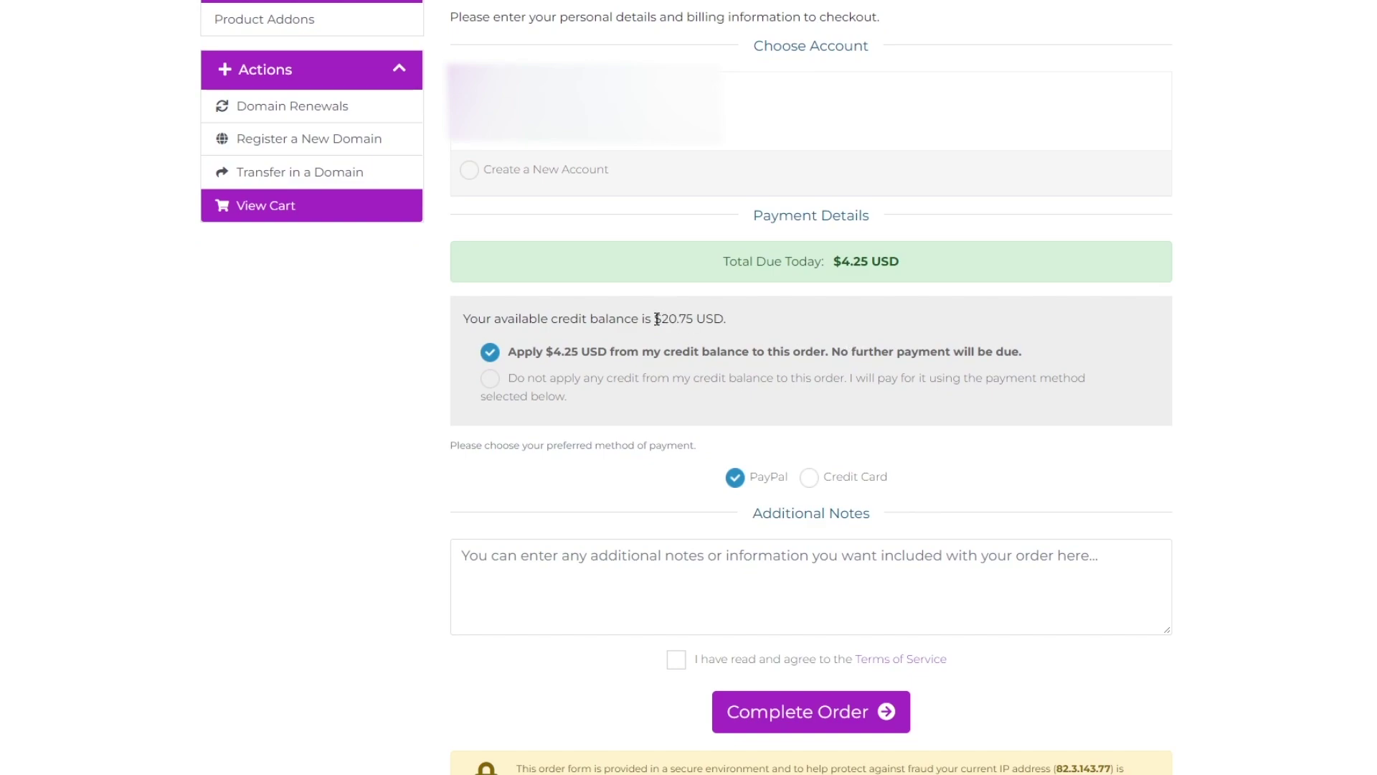
pyautogui.moveTo(657, 318); pyautogui.dragTo(696, 319)
pyautogui.click(716, 317)
pyautogui.click(677, 660)
pyautogui.click(881, 707)
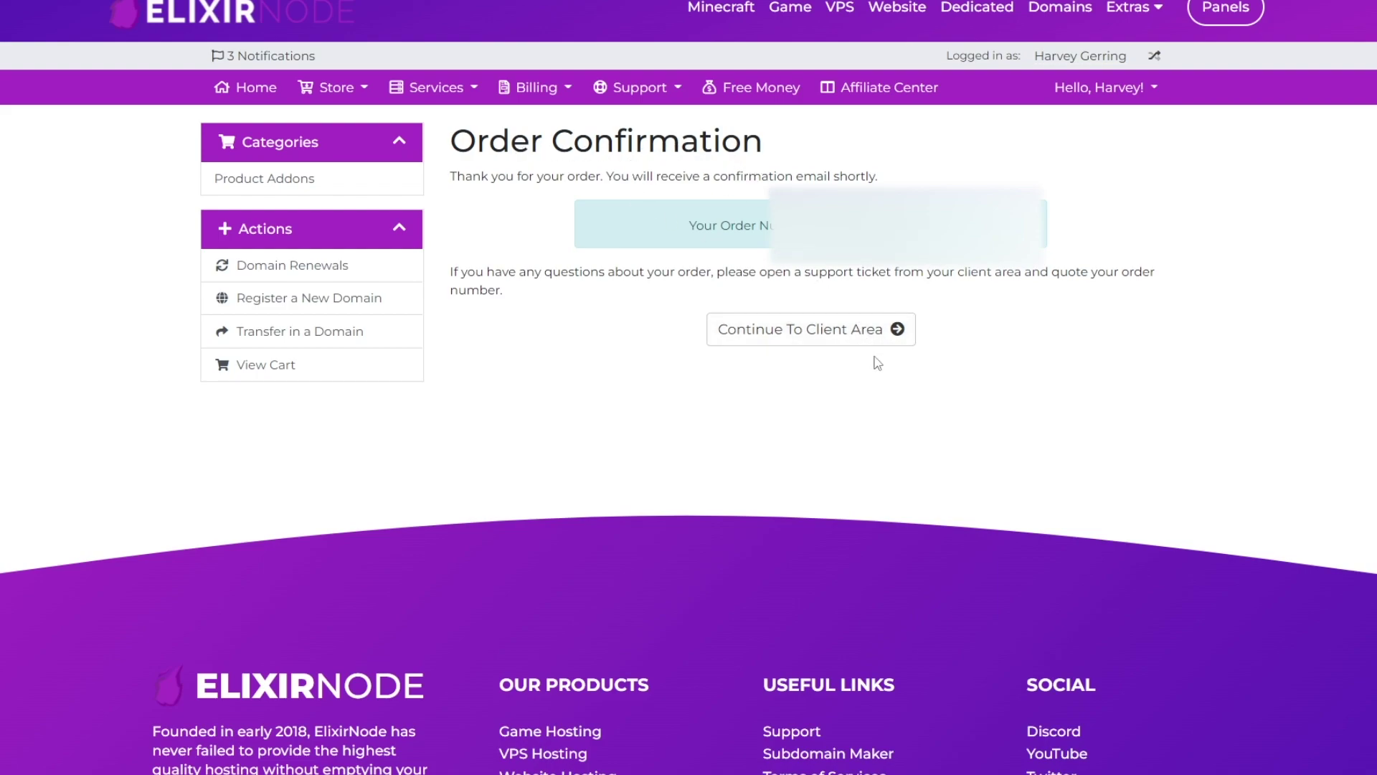
# - Go to the client area to view the new Bargain-5 Ptero service
pyautogui.click(860, 337)
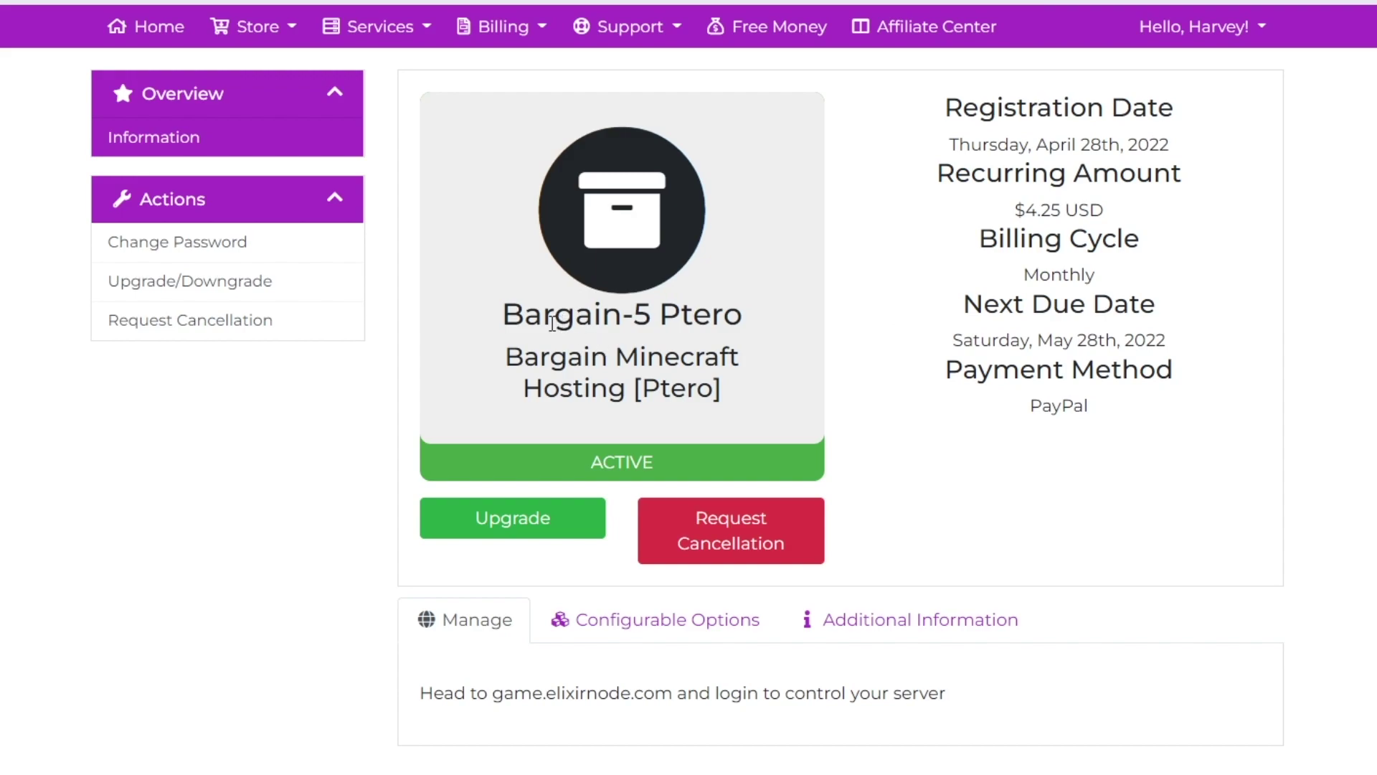
# - Highlight the $4.25 USD recurring amount on the service page, then deselect it
pyautogui.moveTo(1031, 217); pyautogui.dragTo(1004, 179)
pyautogui.click(1097, 217)
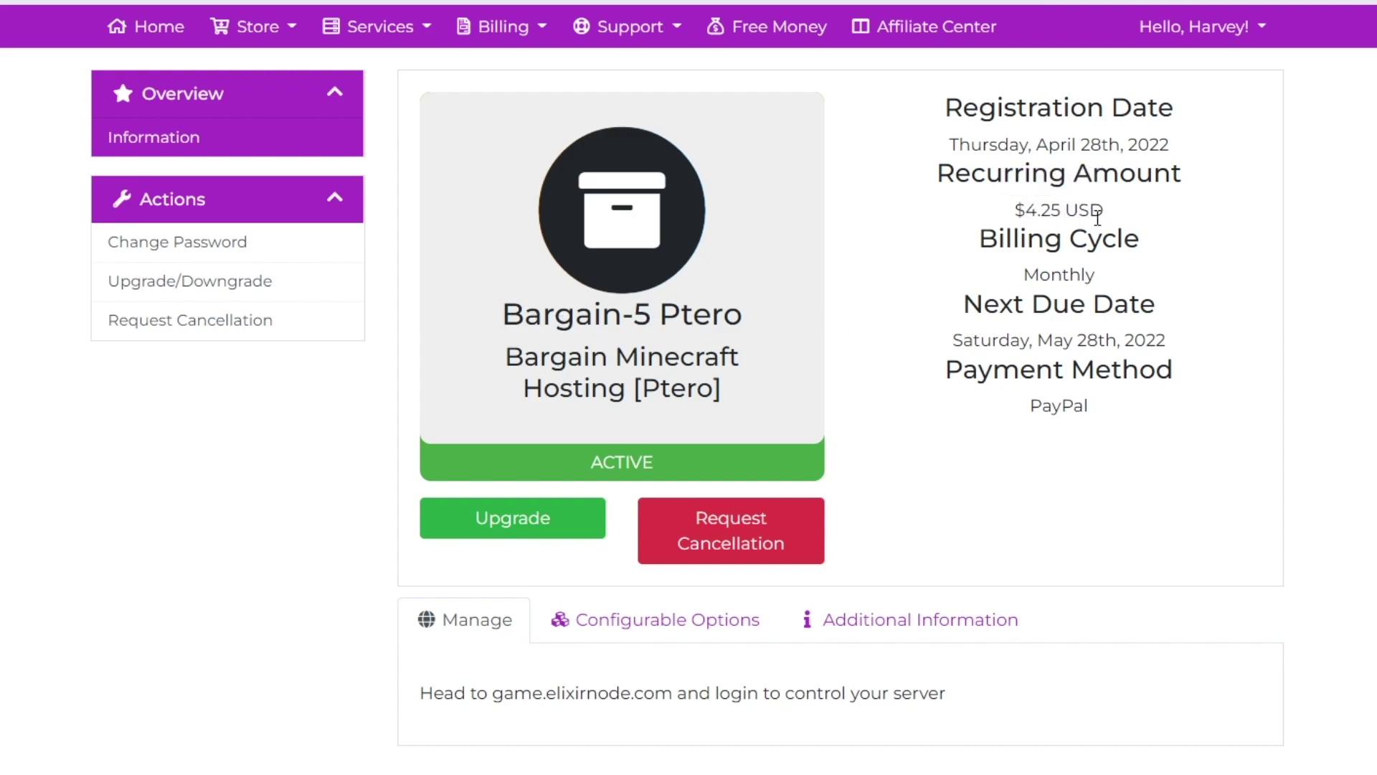